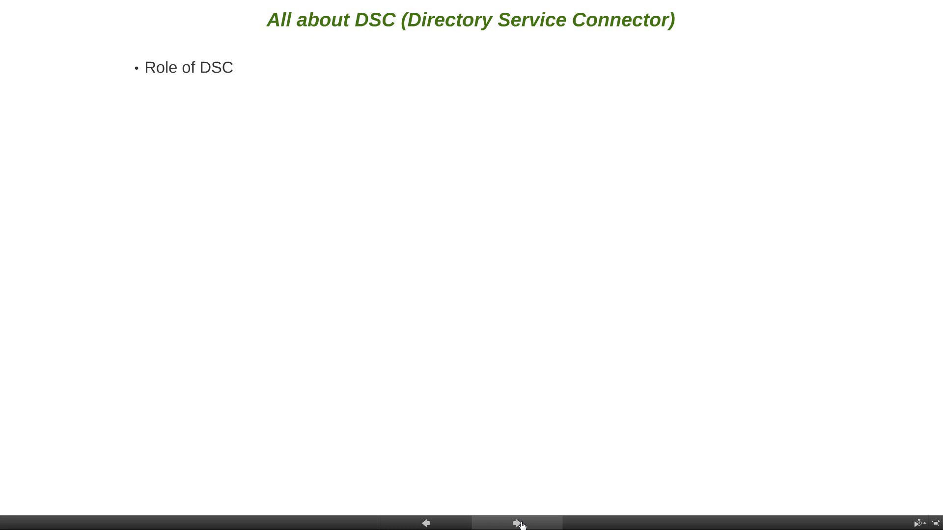
# Advance the DSC slide to show the 'Other services which use DSC' bullet.
pyautogui.click(518, 523)
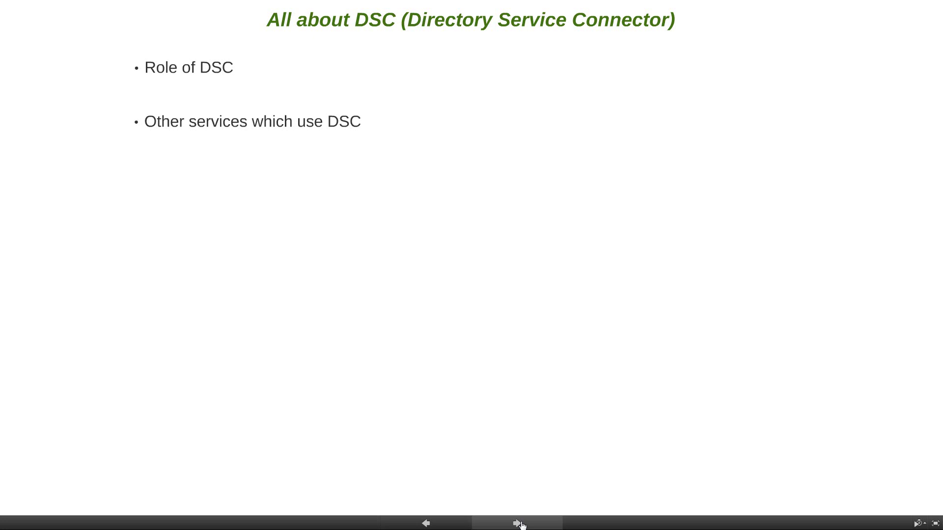
# Advance the slideshow to show the third bullet, 'Debugging DSC'.
pyautogui.click(522, 524)
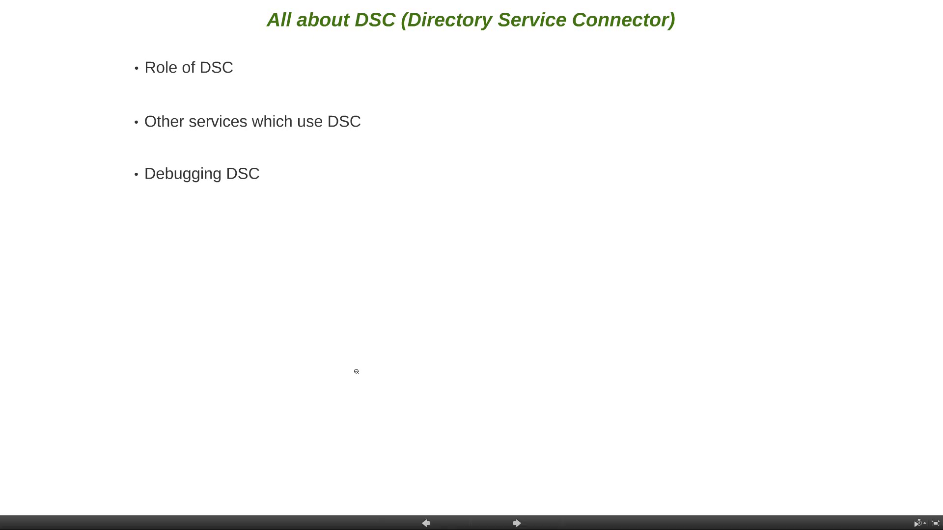
# Switch to the remote browser and open the QMC Status Services list showing DSC, QDS, QMS, QVS, QVWS running.
pyautogui.hotkey('alt', 'Tab')
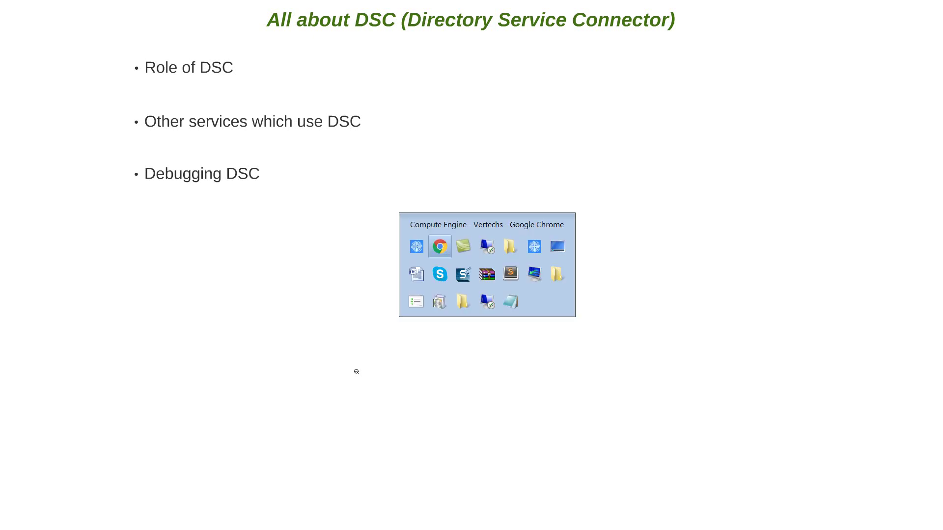
pyautogui.hotkey('alt', 'Tab')
pyautogui.hotkey('alt', 'Tab')
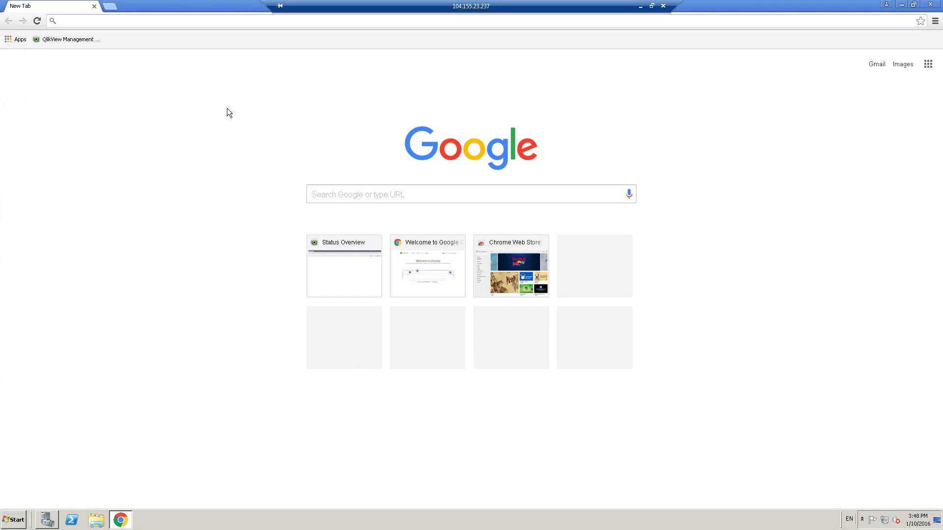
pyautogui.click(75, 43)
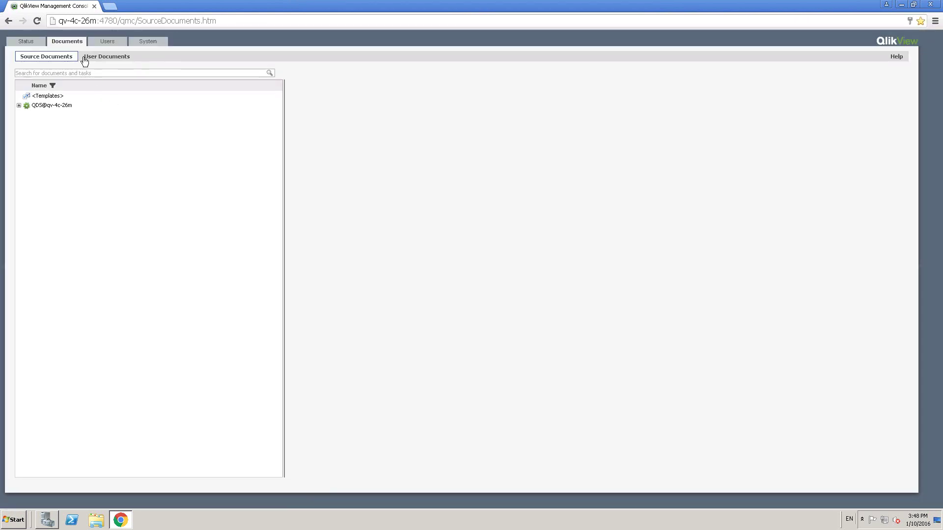
pyautogui.click(25, 41)
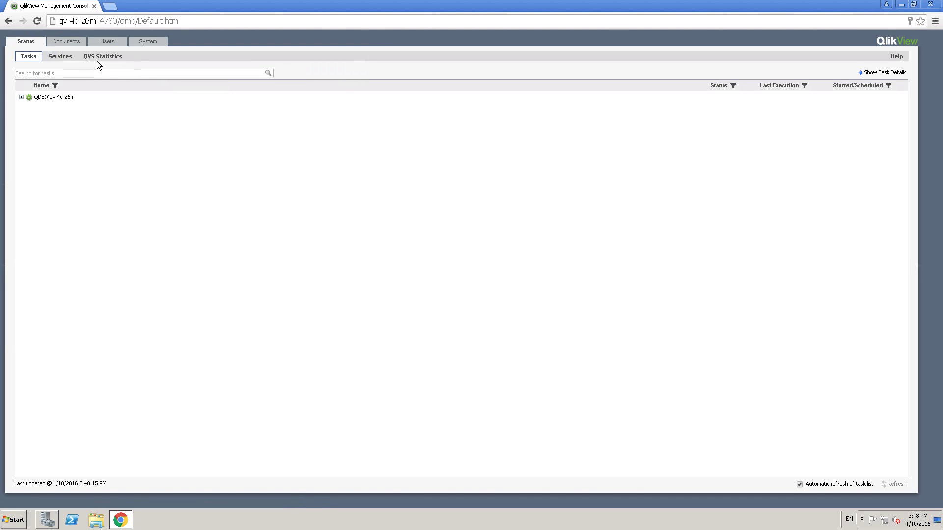
pyautogui.click(60, 64)
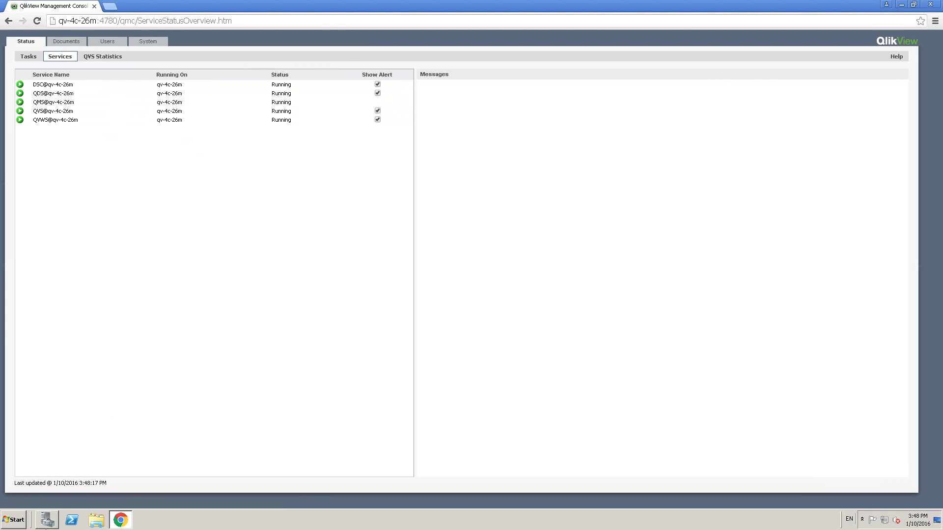
# Browse via Start > Computer into Local Disk (C:) to list its top-level folders.
pyautogui.click(15, 520)
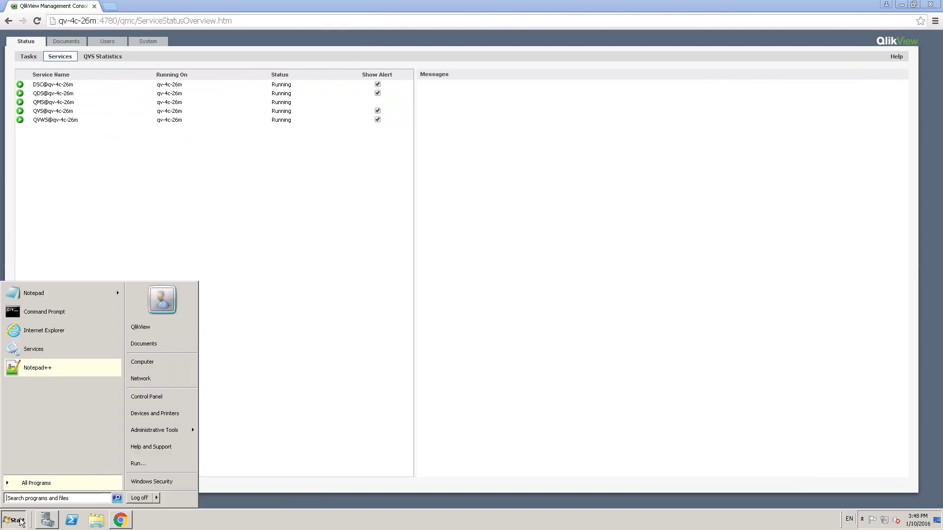
pyautogui.click(171, 367)
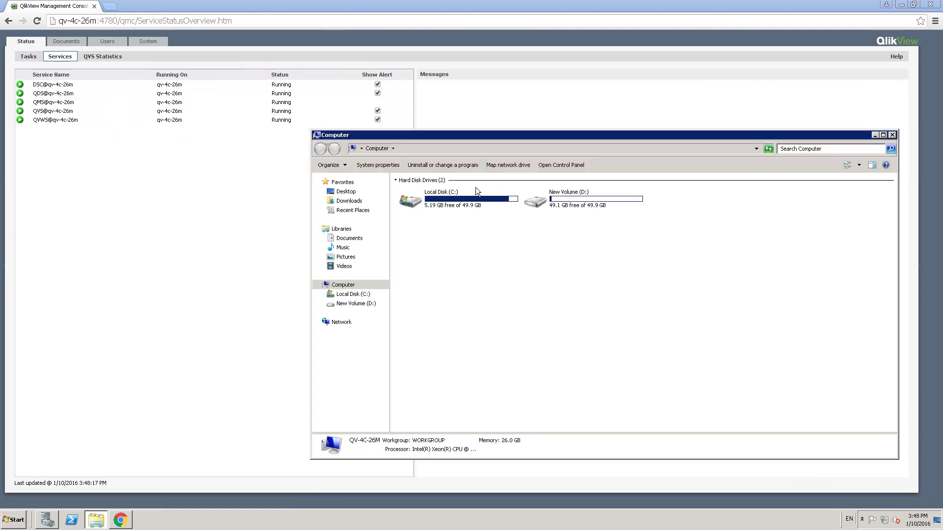
pyautogui.doubleClick(470, 193)
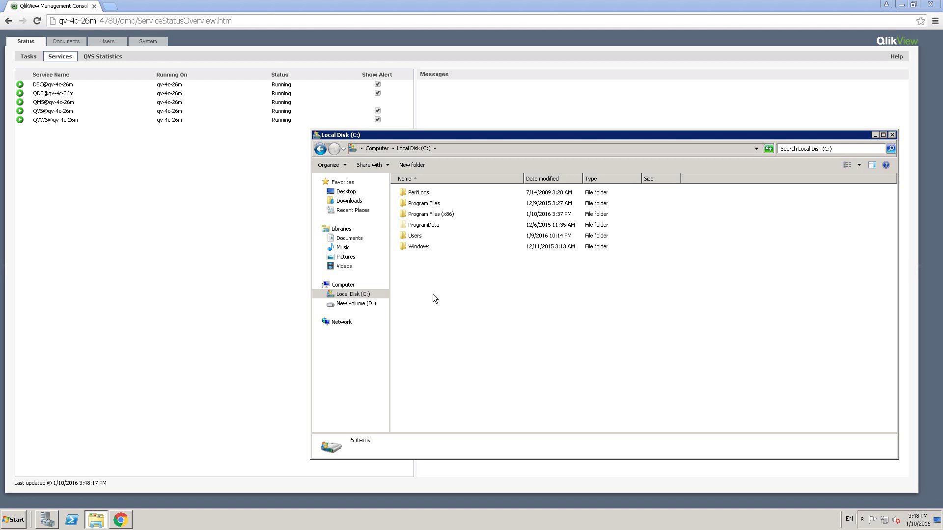
pyautogui.hotkey('alt', 't')
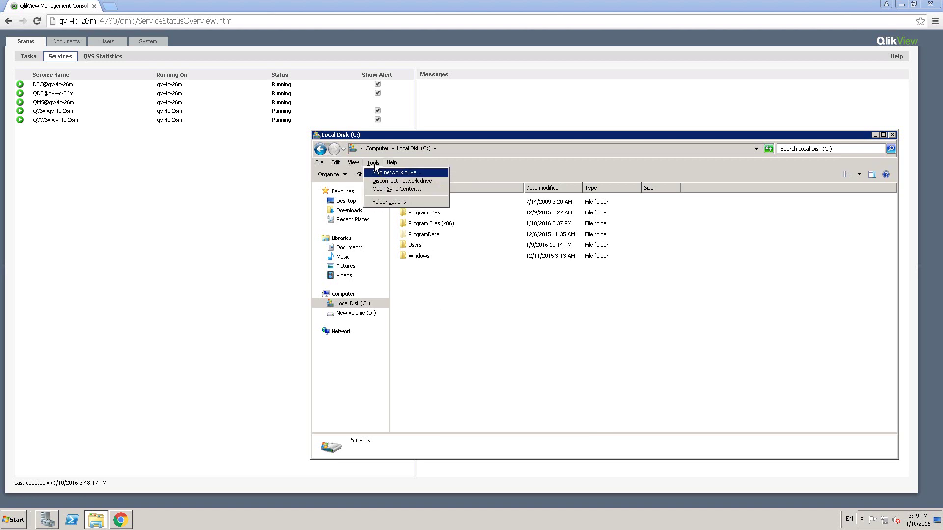
pyautogui.click(389, 201)
pyautogui.click(359, 187)
pyautogui.moveTo(698, 175); pyautogui.dragTo(807, 180)
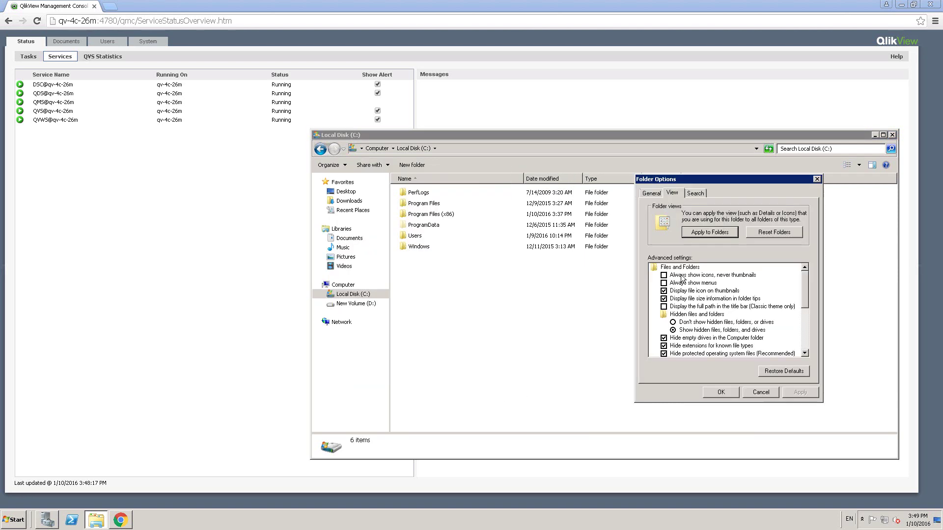
pyautogui.click(743, 323)
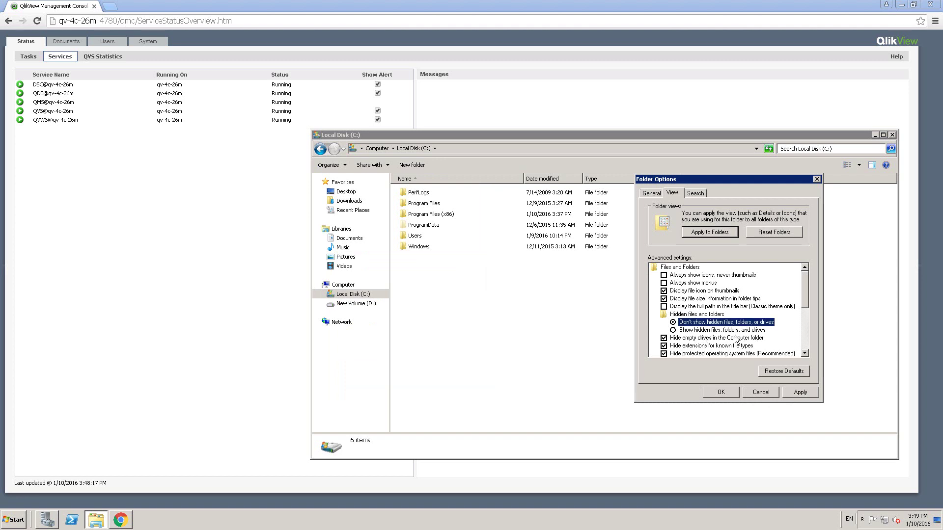
pyautogui.click(798, 392)
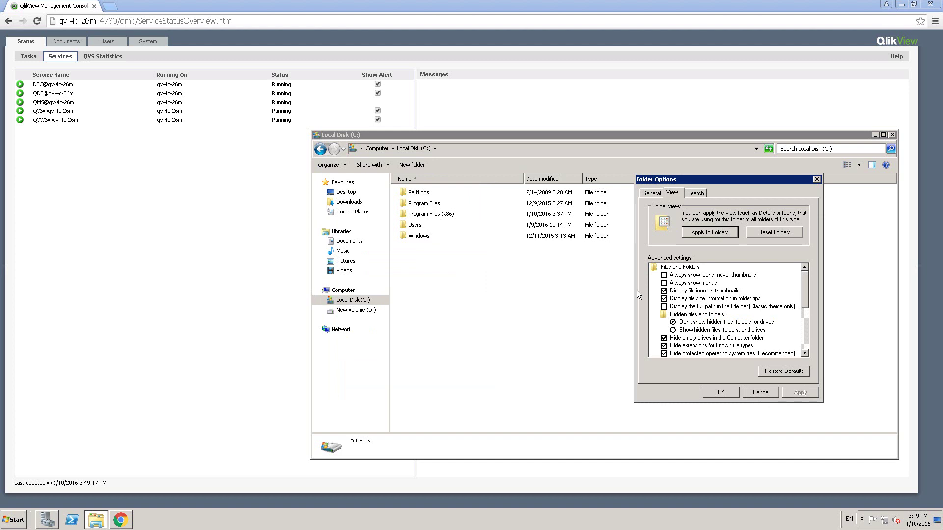
pyautogui.click(701, 331)
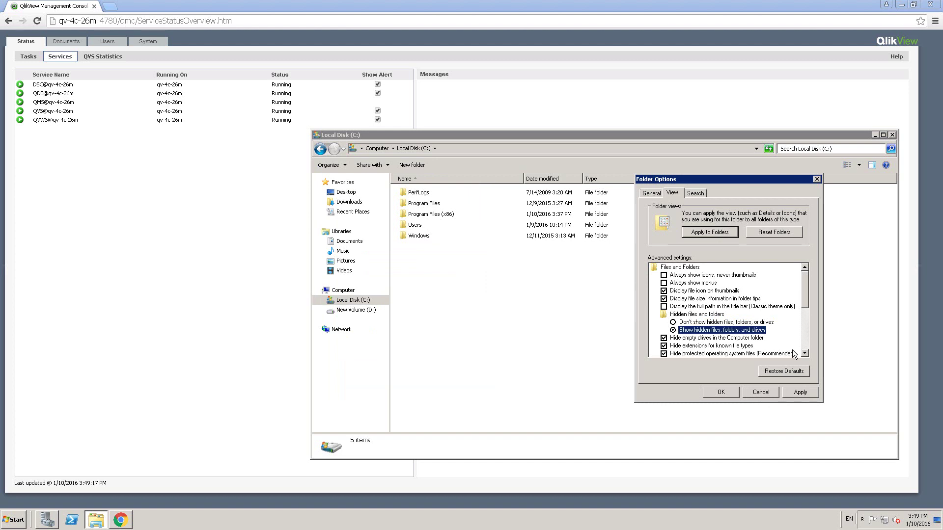
pyautogui.click(798, 393)
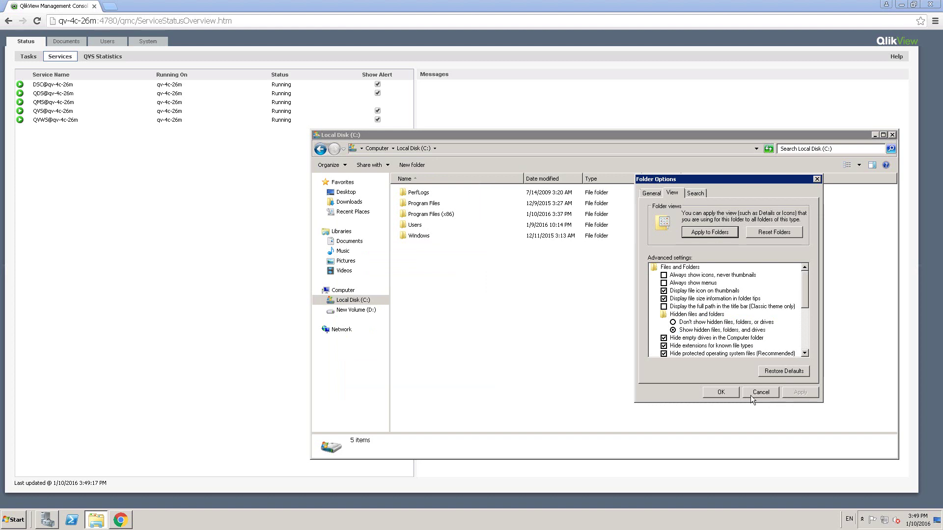
pyautogui.click(714, 394)
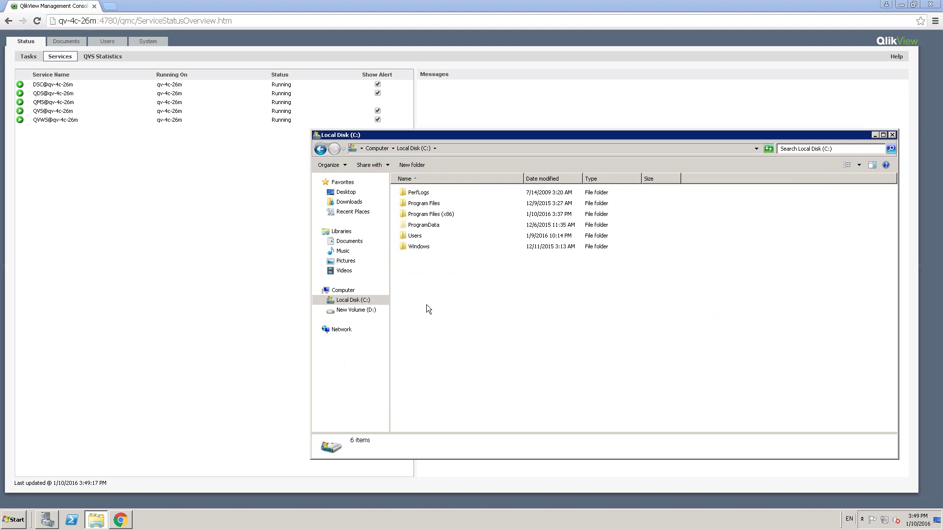
# Open log 20151209 from ProgramData\QlikTech\DirectoryServiceConnector\Log in Notepad.
pyautogui.doubleClick(423, 227)
pyautogui.doubleClick(425, 204)
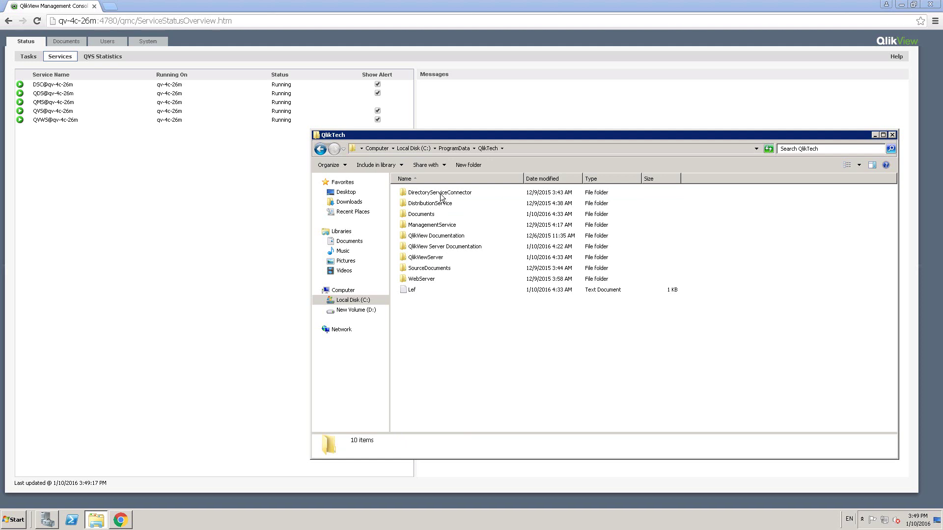
pyautogui.doubleClick(440, 195)
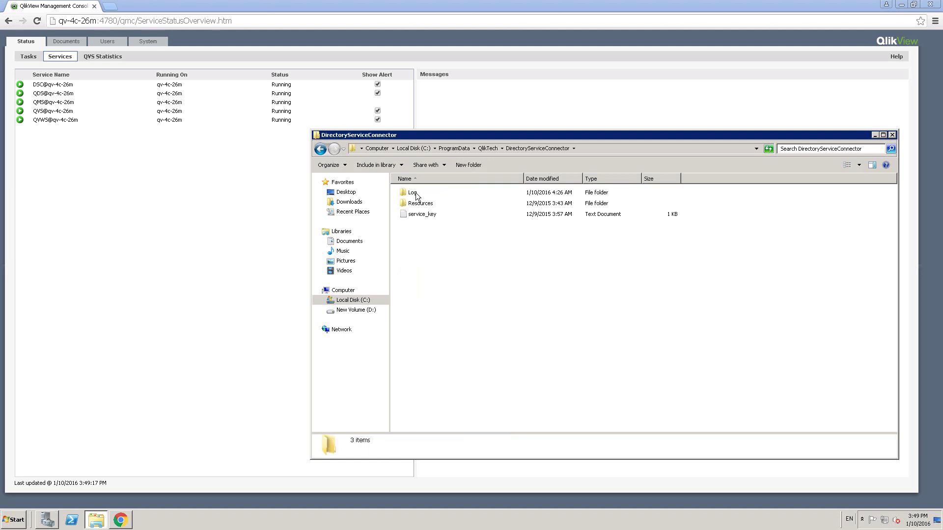
pyautogui.doubleClick(414, 193)
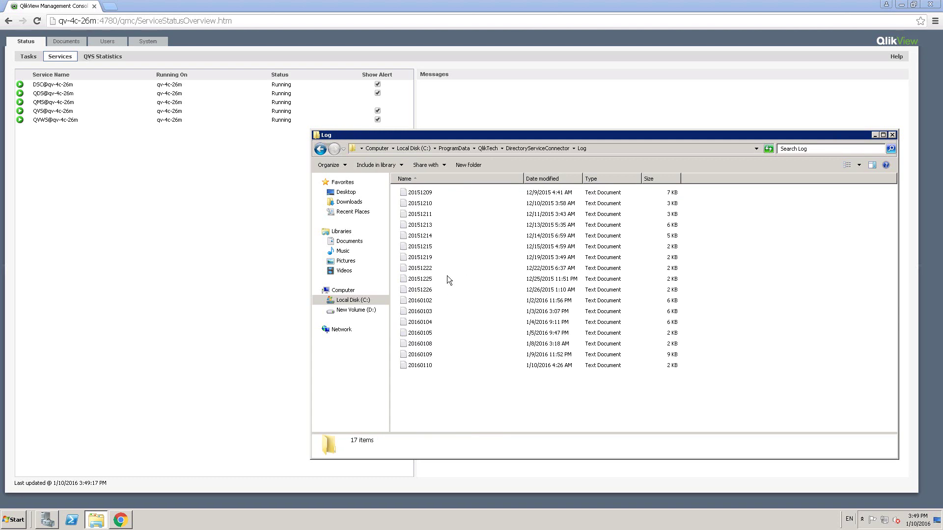
pyautogui.doubleClick(419, 192)
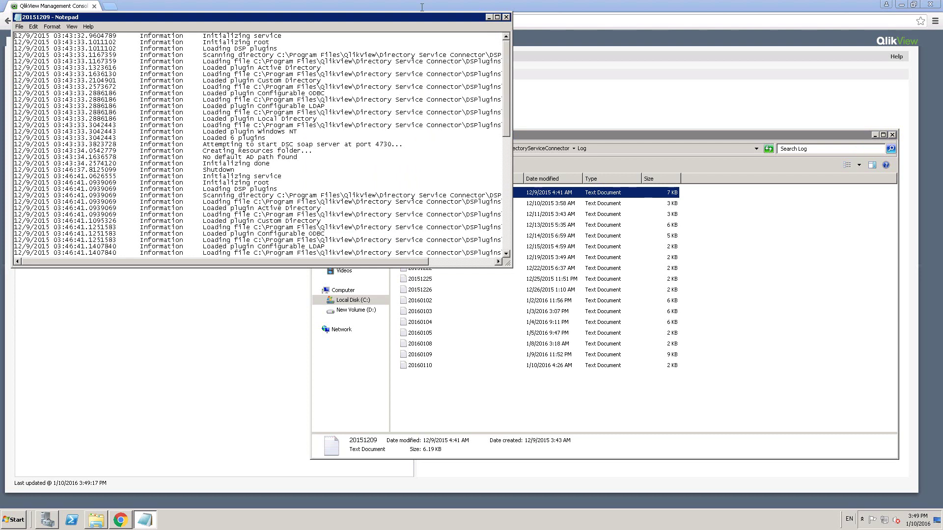
# Close the 20151209 log in Notepad, returning to the Log folder listing.
pyautogui.click(506, 16)
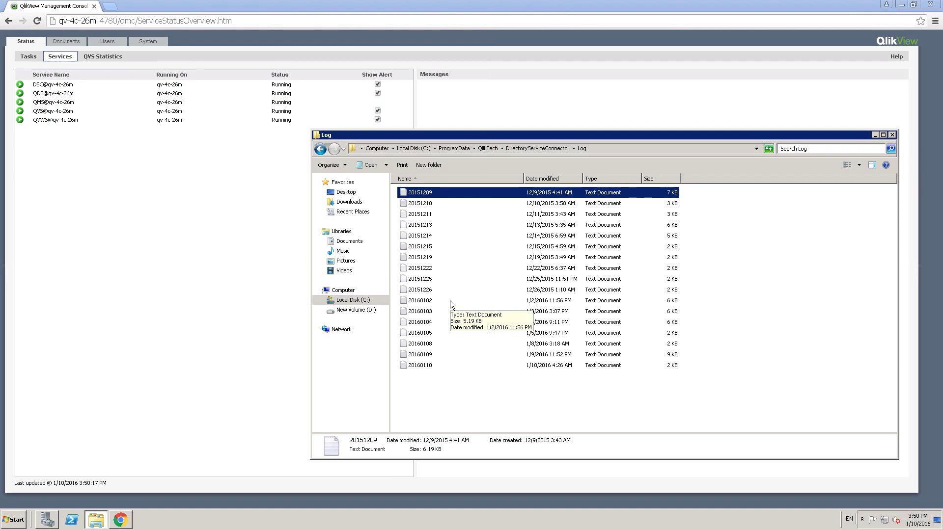
# Navigate to C:\Program Files\QlikView\Directory Service Connector and select QVDirectoryServiceConnector.exe.config.
pyautogui.click(11, 519)
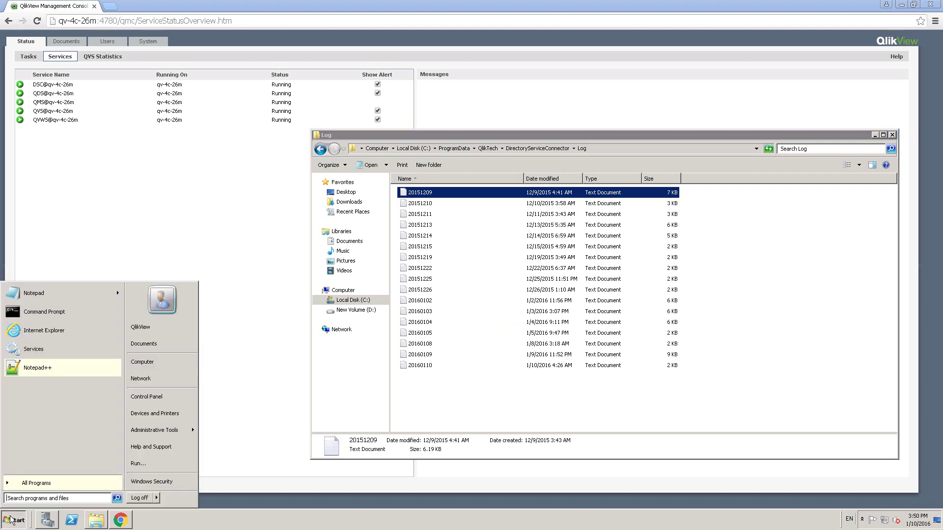
pyautogui.click(161, 361)
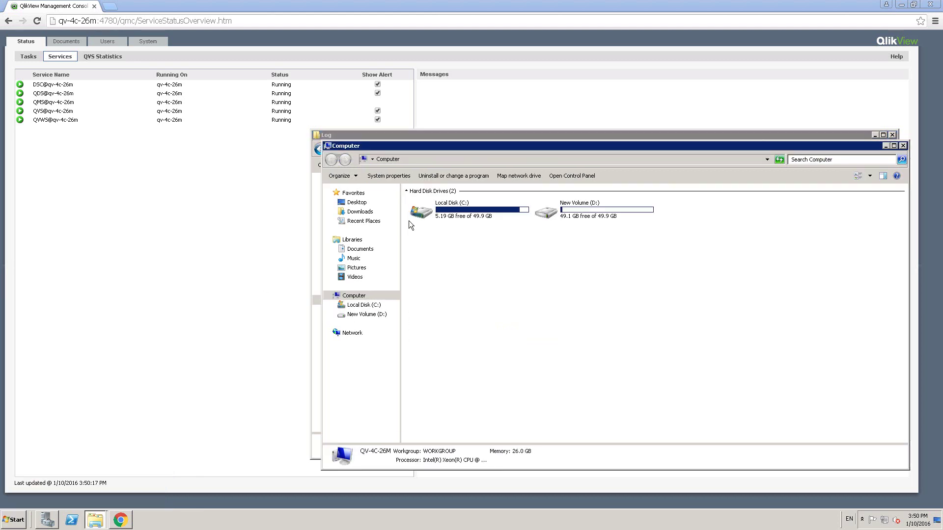
pyautogui.doubleClick(457, 218)
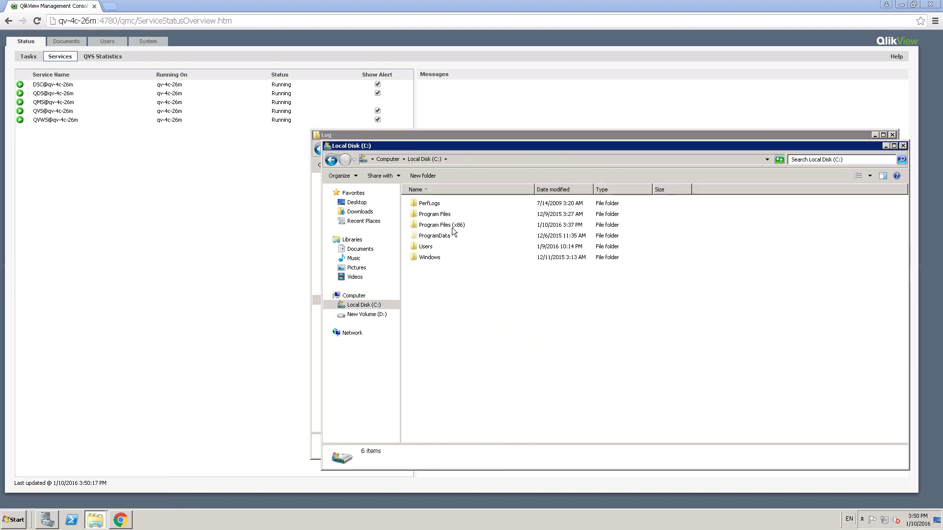
pyautogui.doubleClick(438, 215)
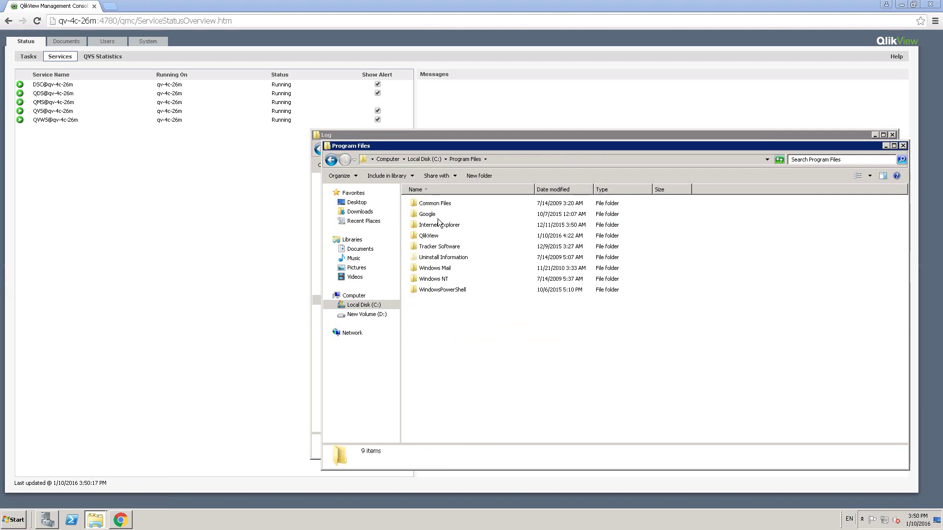
pyautogui.doubleClick(428, 236)
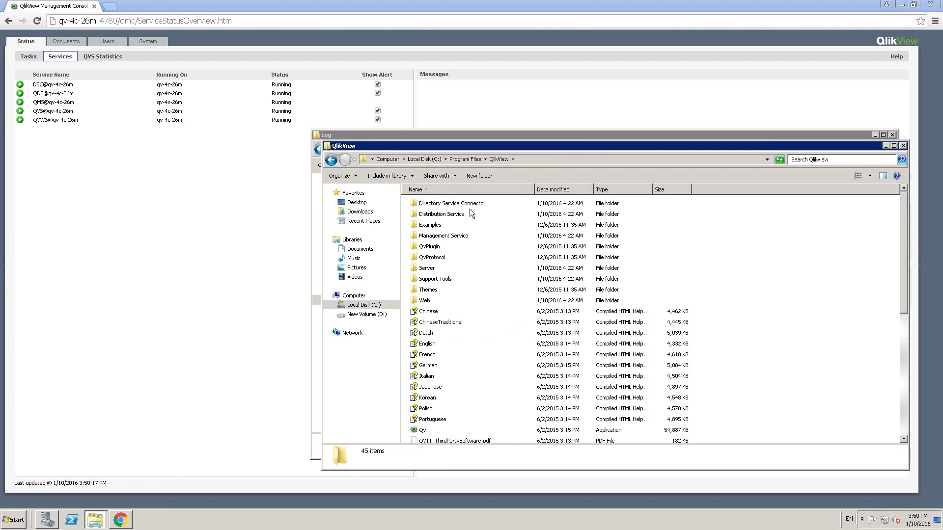
pyautogui.doubleClick(455, 204)
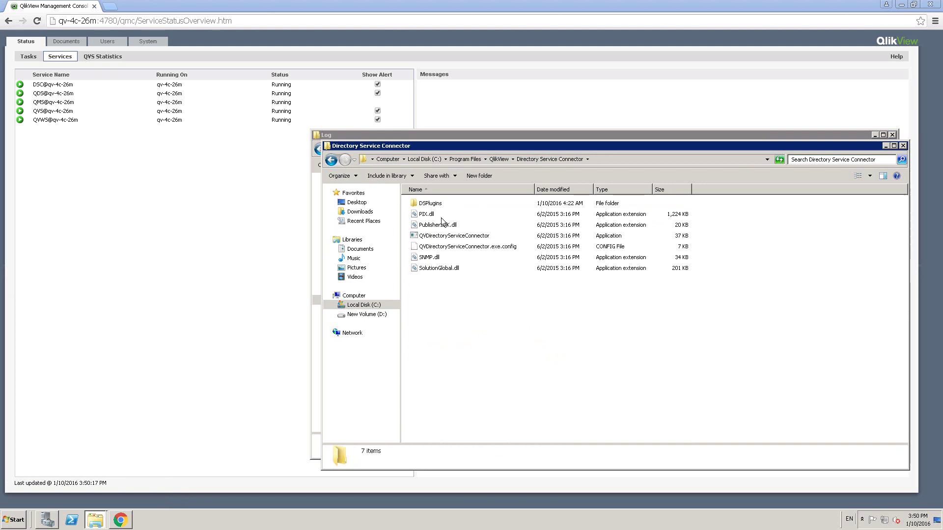
pyautogui.click(469, 246)
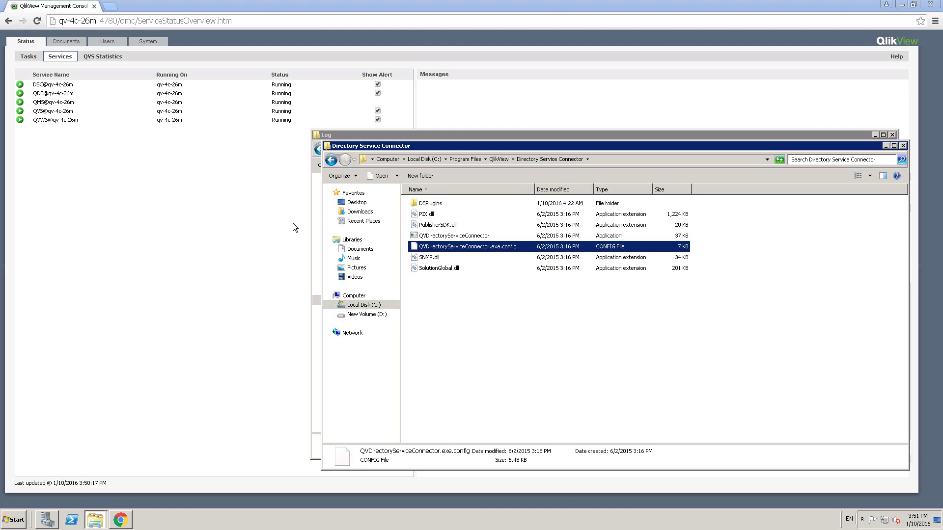
# In QMC System > Setup, expand Directory Service Connectors and select DSC@qv-4c-26m.
pyautogui.click(194, 254)
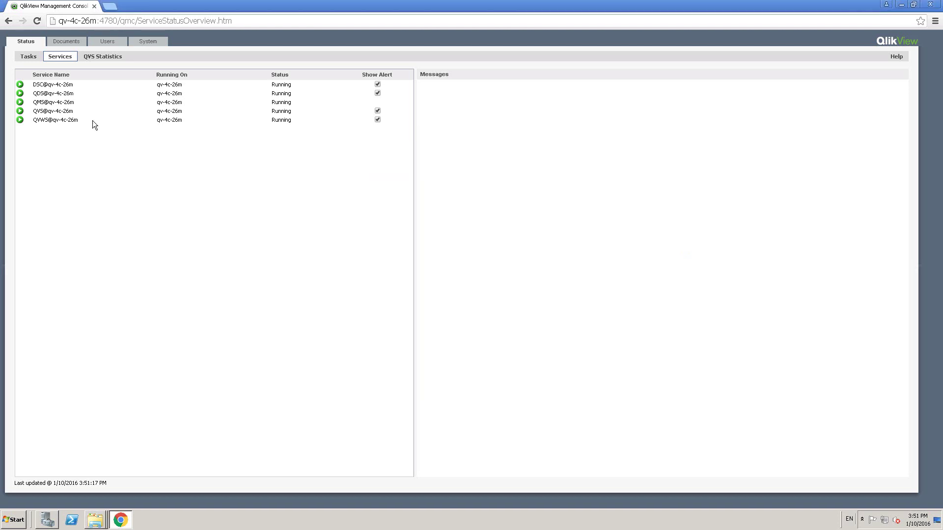
pyautogui.click(148, 42)
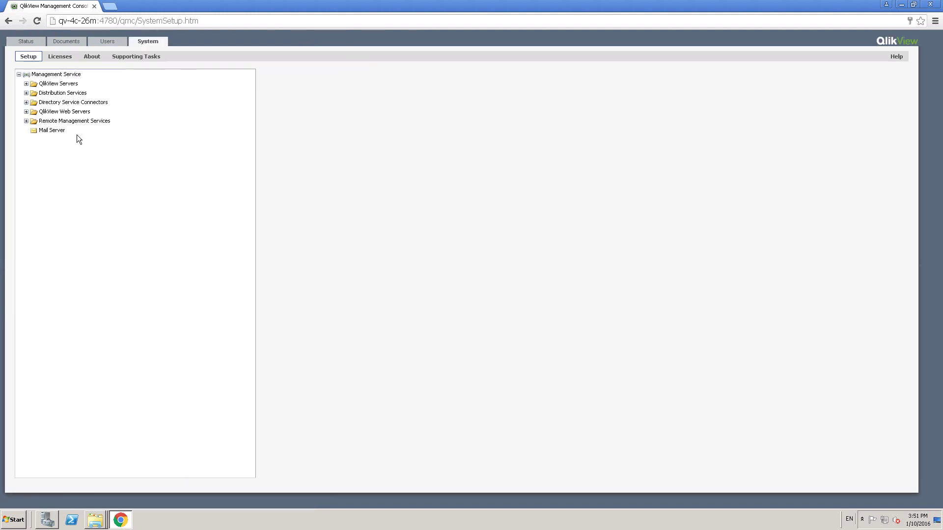
pyautogui.click(55, 103)
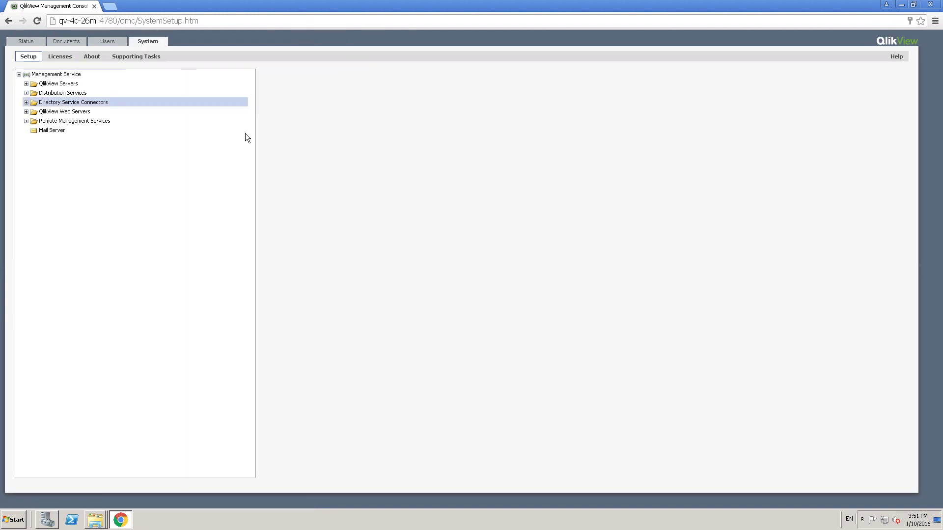
pyautogui.click(26, 103)
pyautogui.click(69, 112)
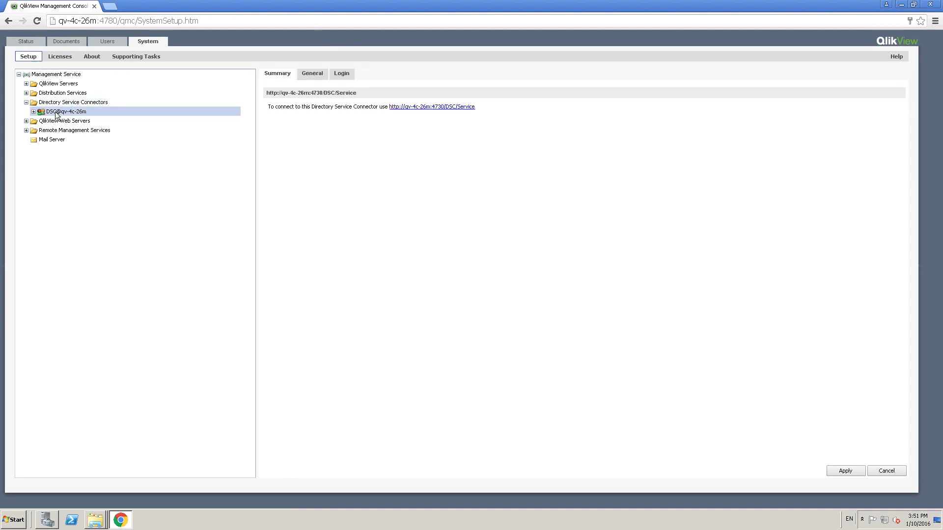
pyautogui.click(34, 111)
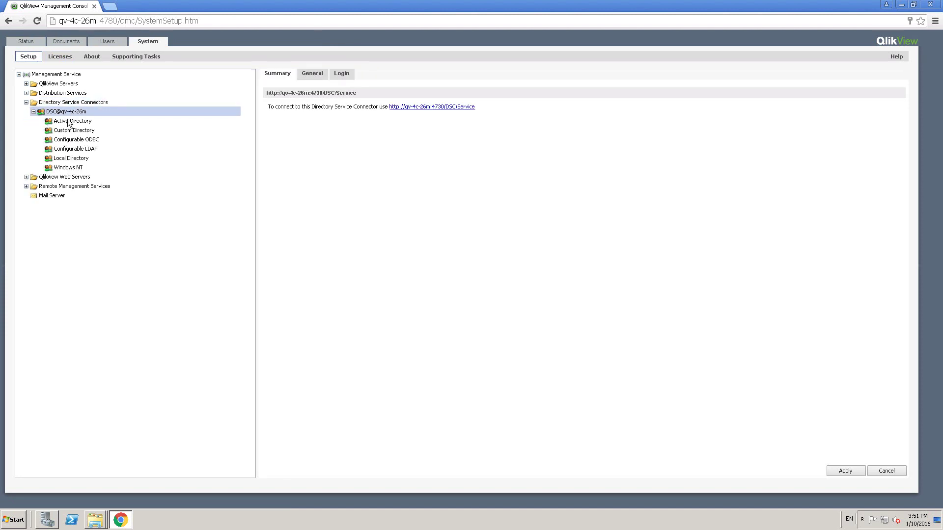
pyautogui.click(33, 111)
pyautogui.click(313, 74)
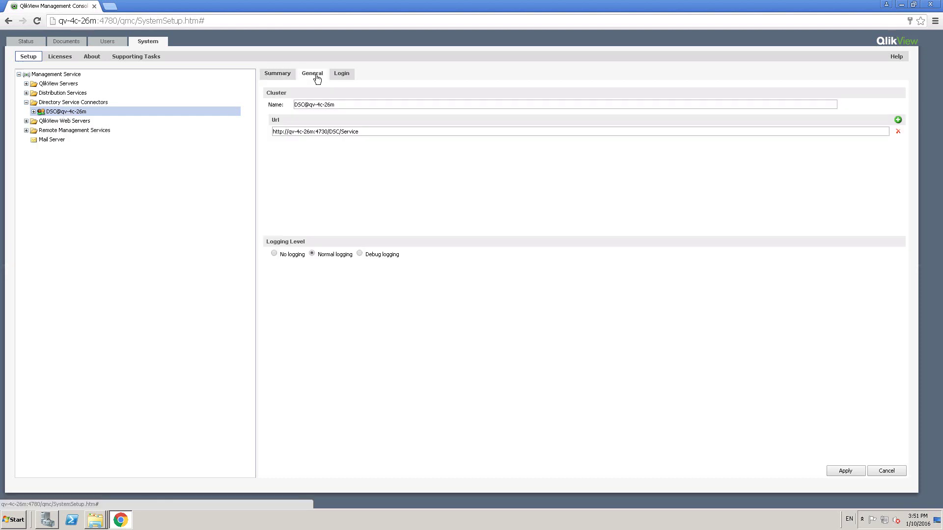